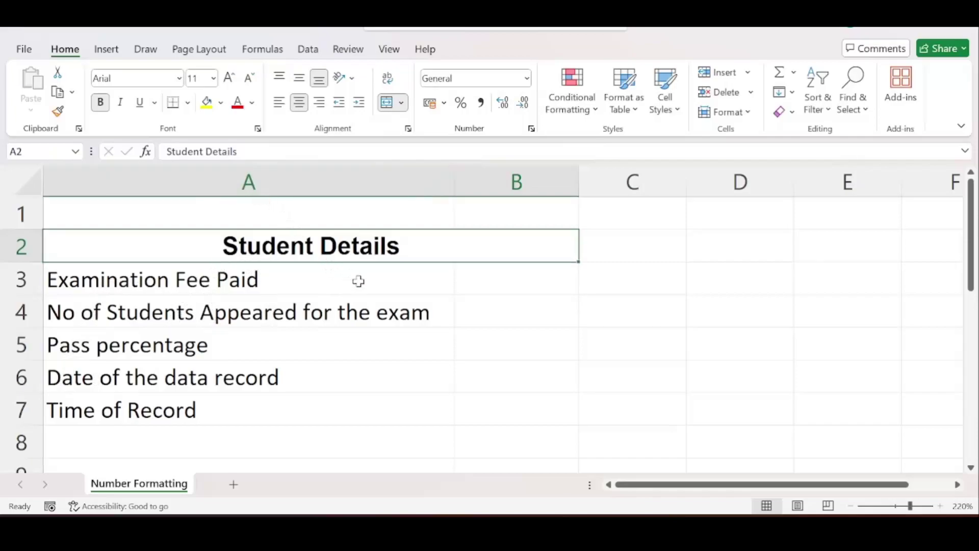
Review the Student Details labels in column A and their empty value cells B3 to B7.
click(300, 289)
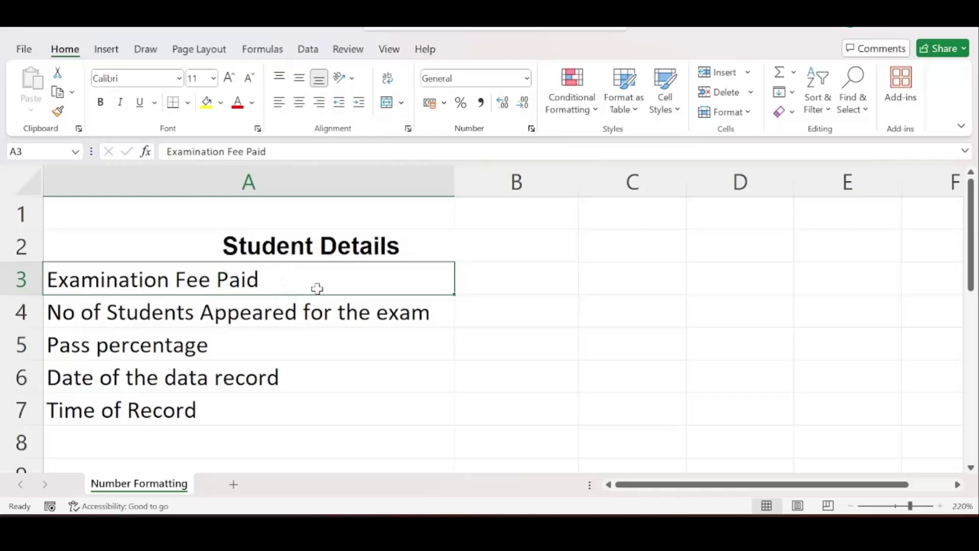
key(Down)
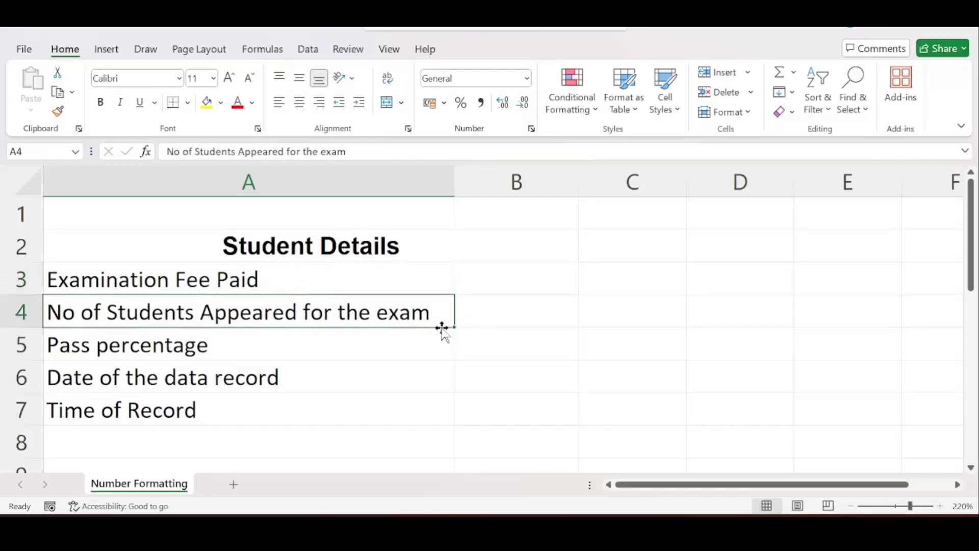
click(284, 339)
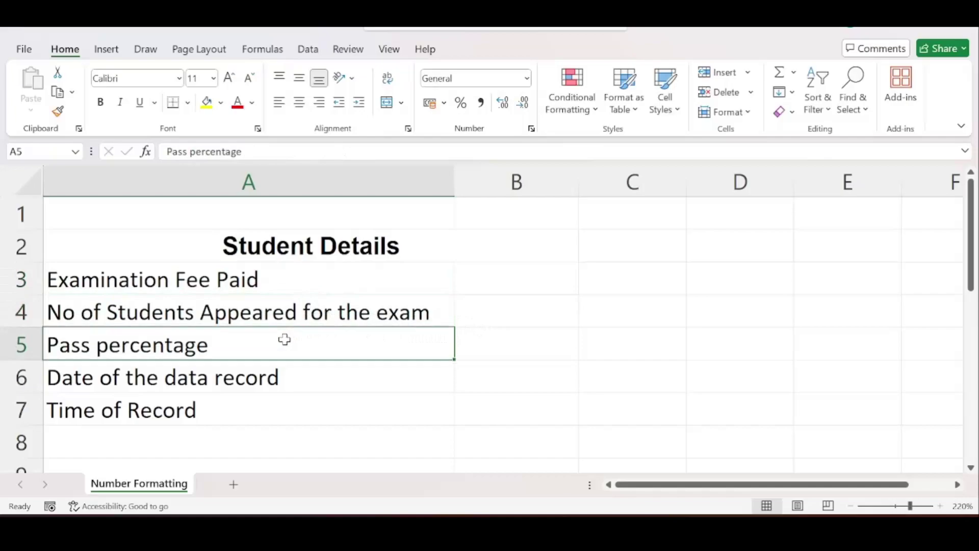
click(310, 379)
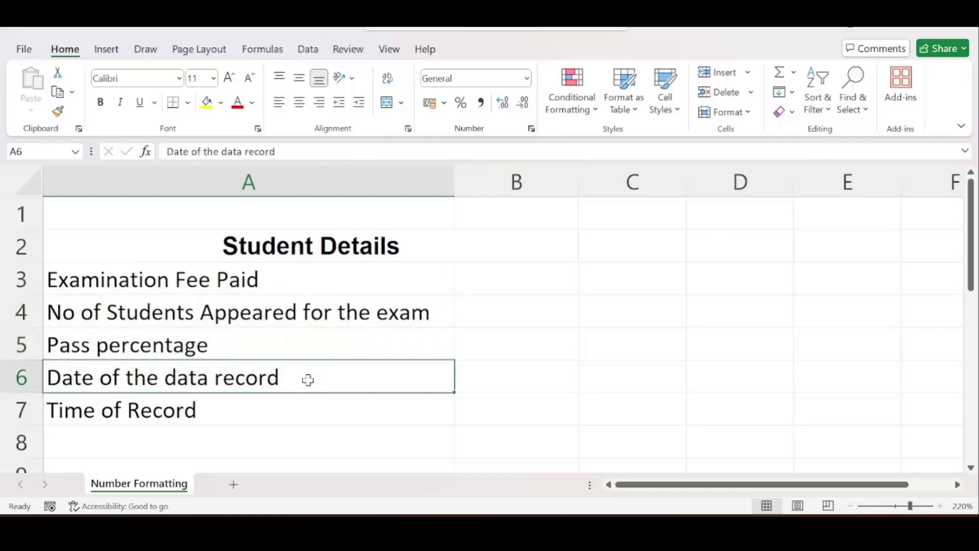
drag(311, 279, 494, 357)
drag(487, 275, 509, 342)
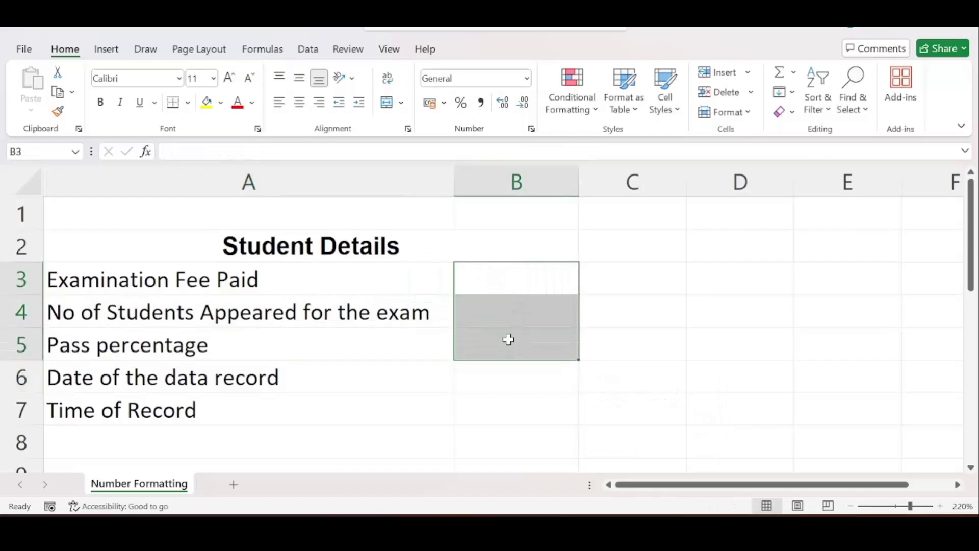
click(496, 283)
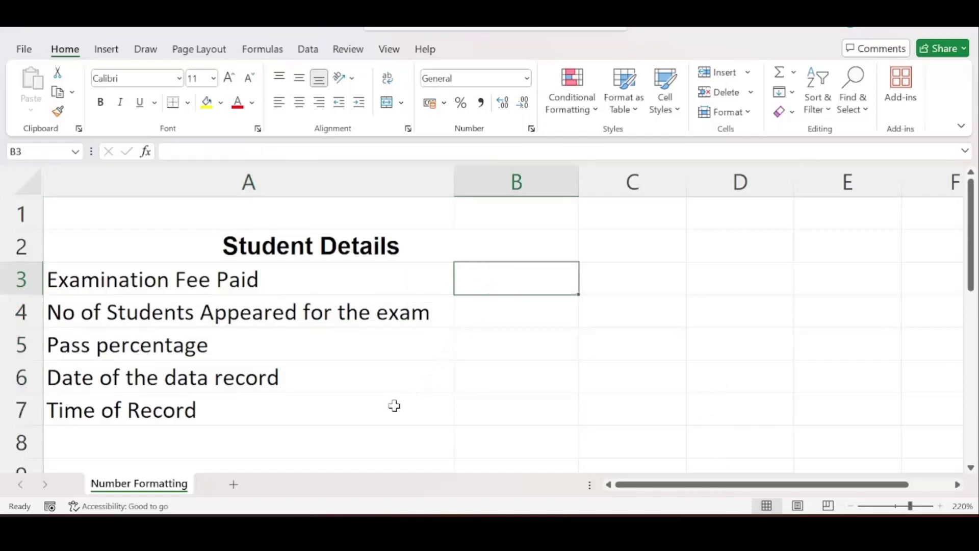
click(317, 376)
click(497, 396)
click(501, 385)
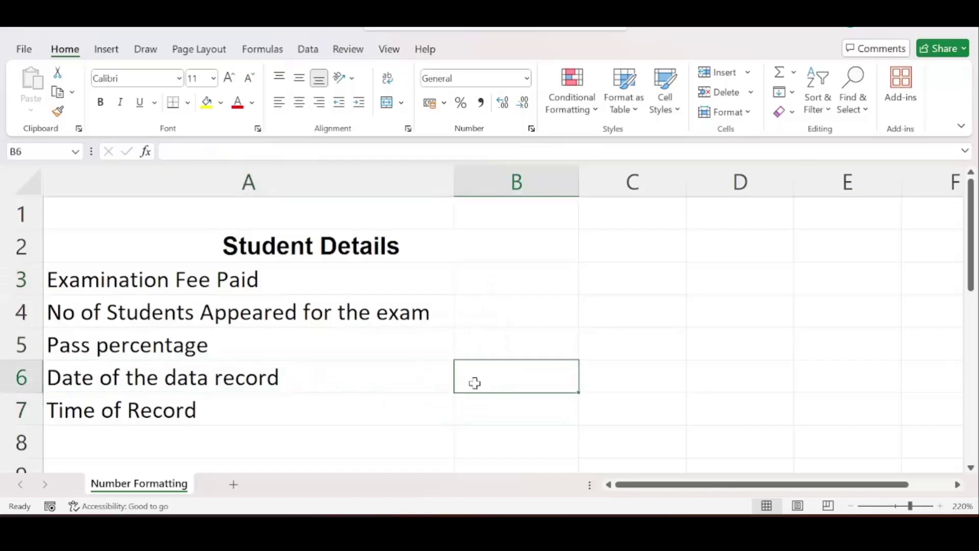
click(269, 402)
click(546, 422)
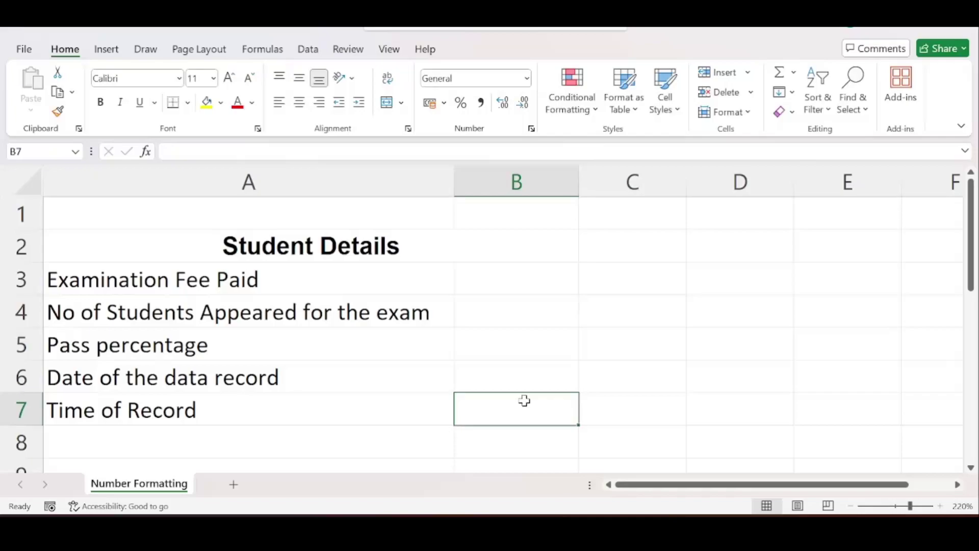
Enter 1200 in B3 as the examination fee, fixing a mistyped digit.
click(473, 287)
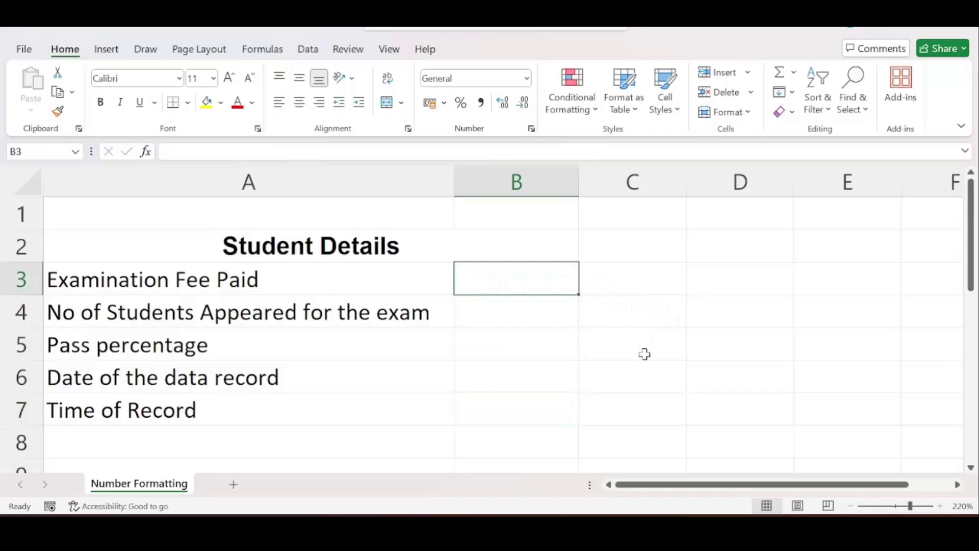
text(129)
key(BackSpace)
text(00)
key(Return)
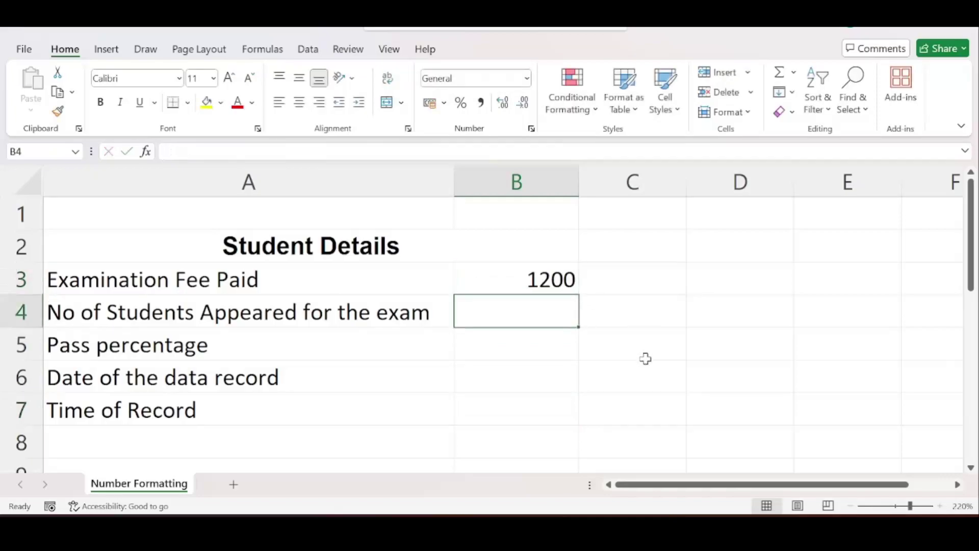
click(529, 277)
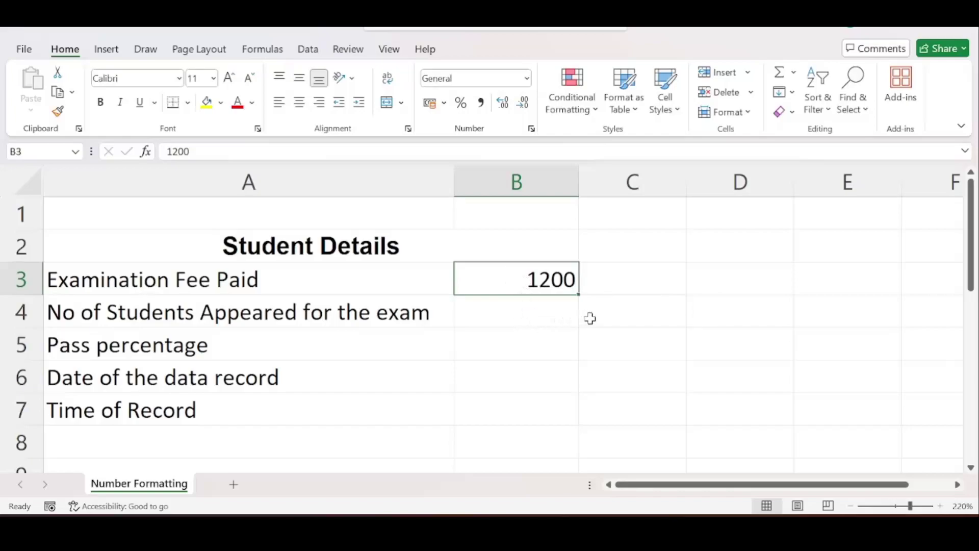
click(627, 322)
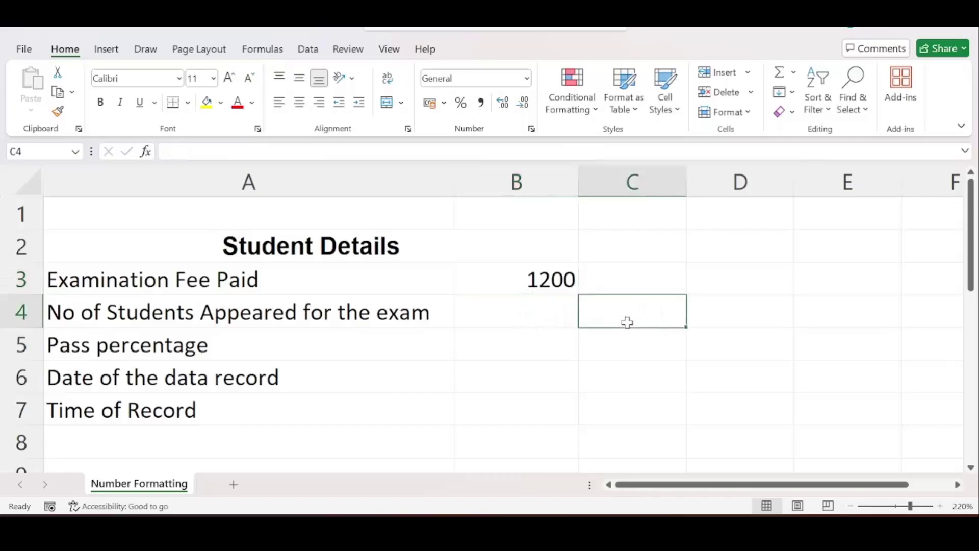
Open the Number Format list for the fee in B3 and pick Accounting.
click(536, 276)
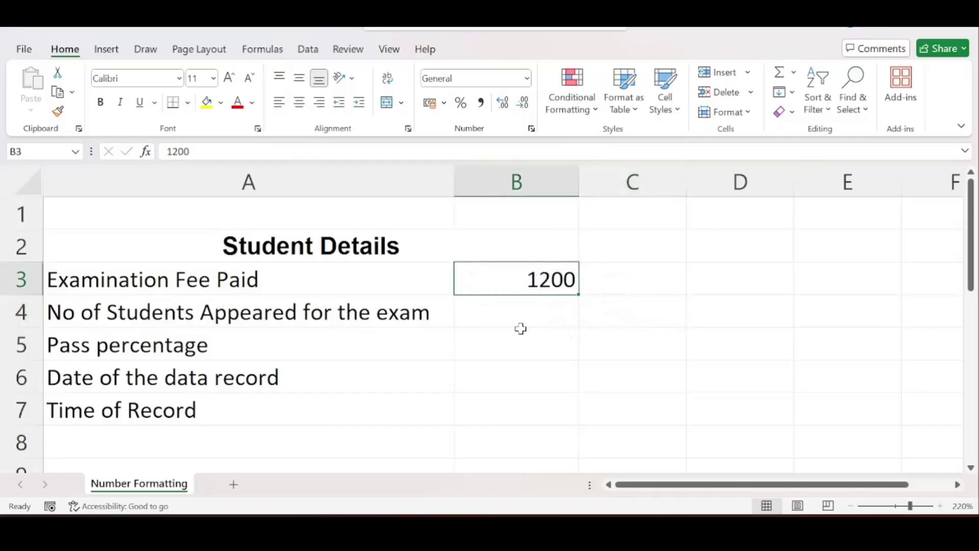
click(526, 79)
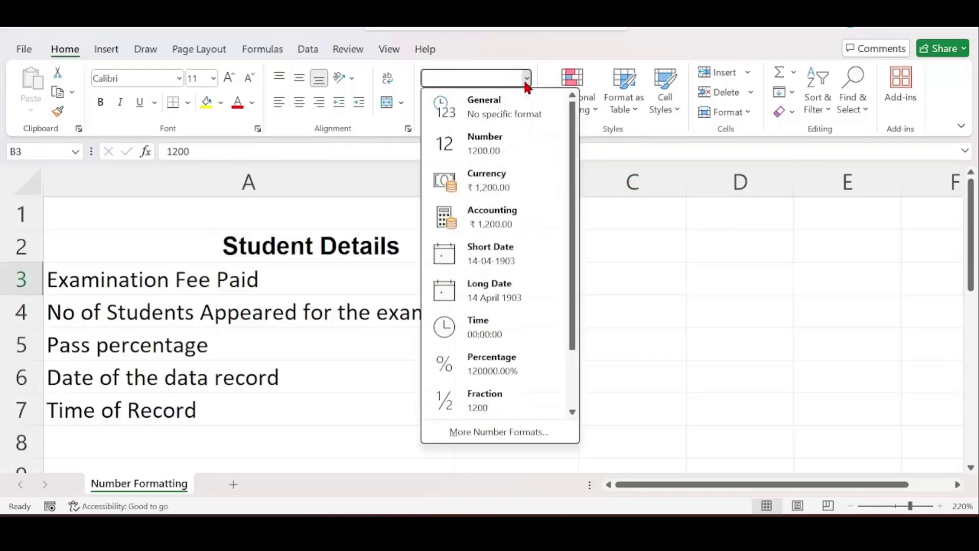
click(685, 230)
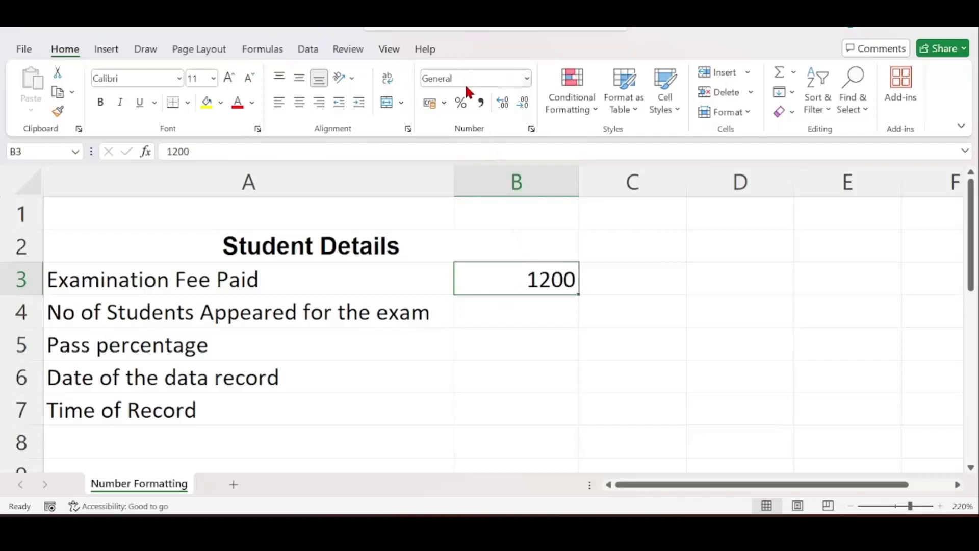
click(527, 79)
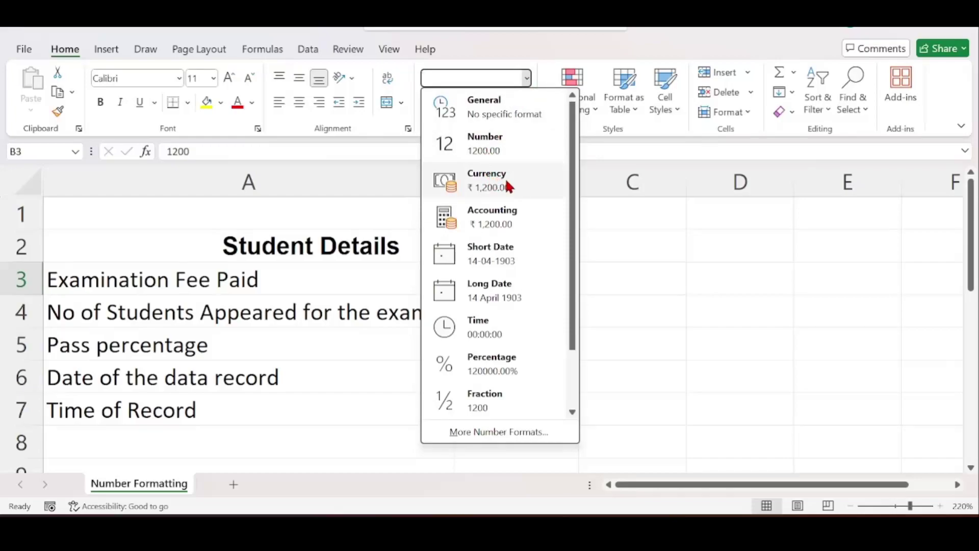
click(508, 221)
Switch the fee in B3 to the Currency format, showing ₹ 1,200.00.
click(521, 78)
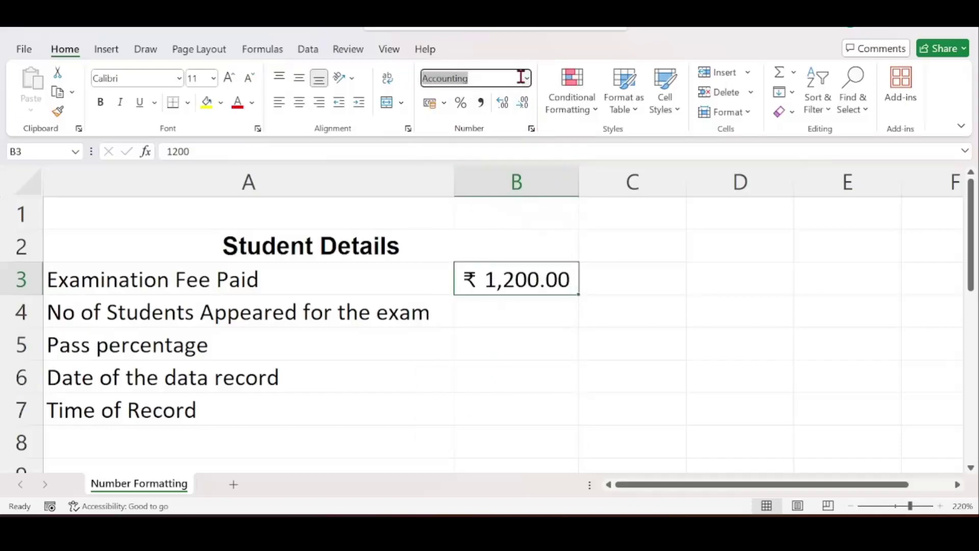
click(526, 78)
click(516, 174)
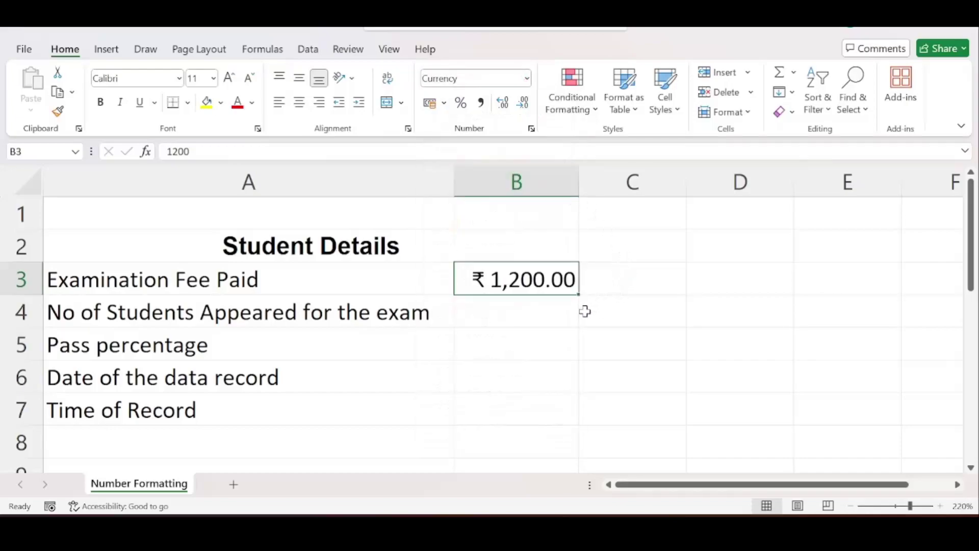
click(522, 332)
click(515, 279)
Check the formats of B4 and B3, confirming B3 stores the raw value 1200.
click(526, 79)
click(507, 183)
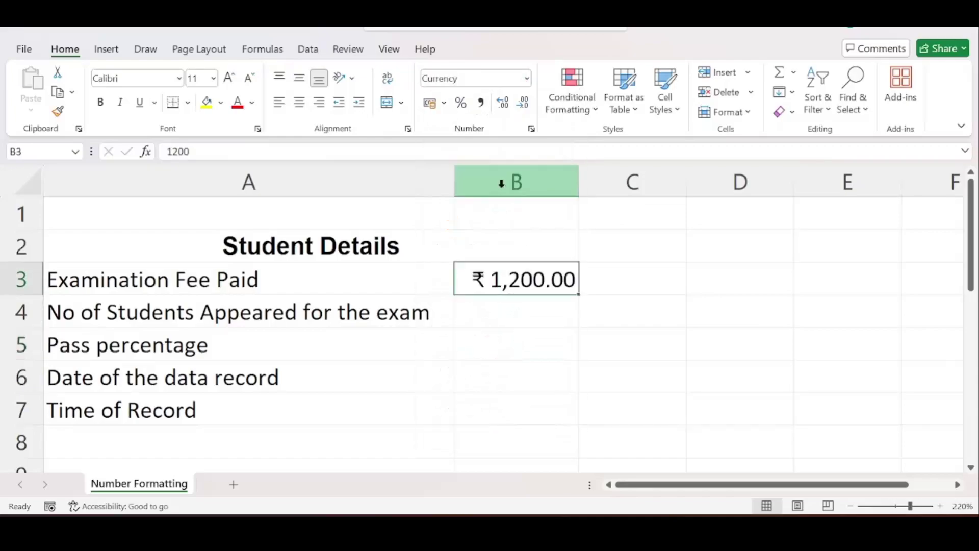
click(505, 313)
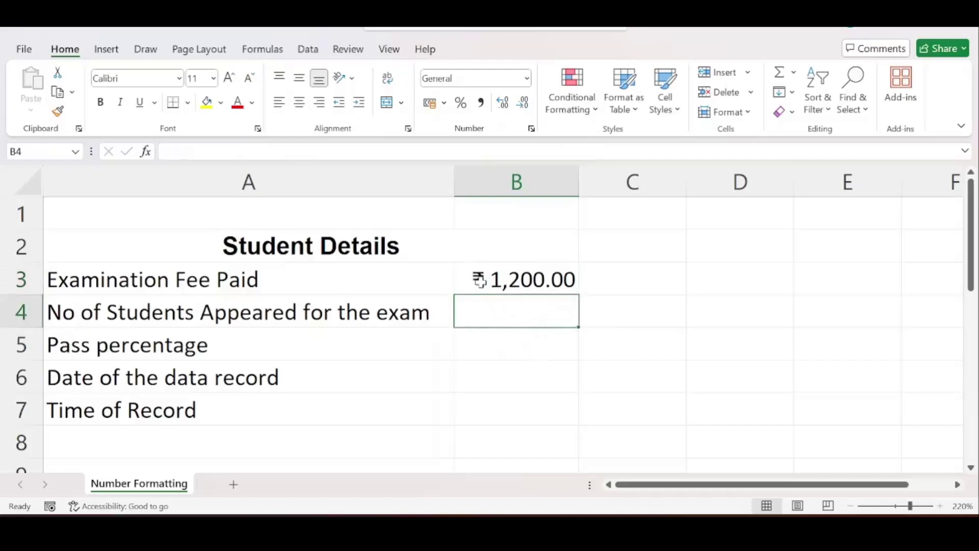
click(551, 273)
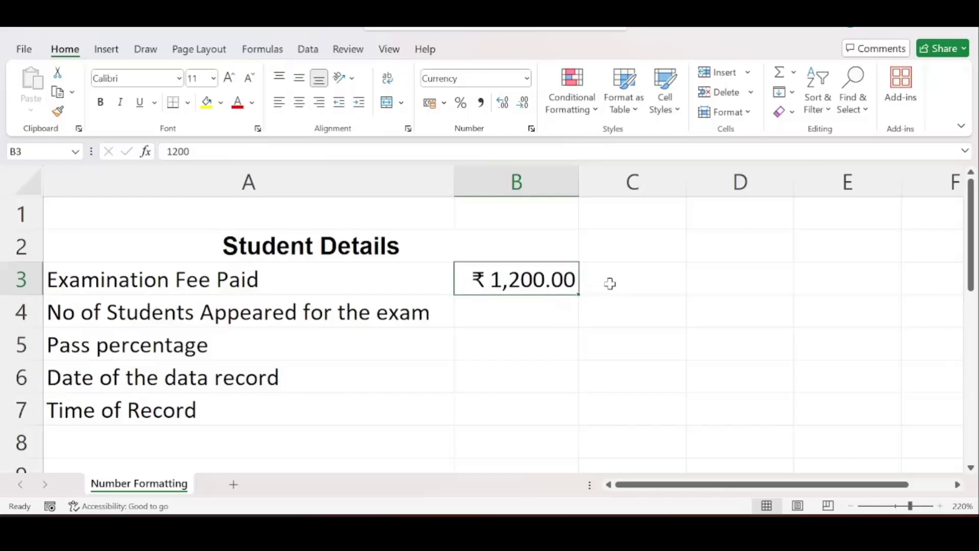
double_click(561, 271)
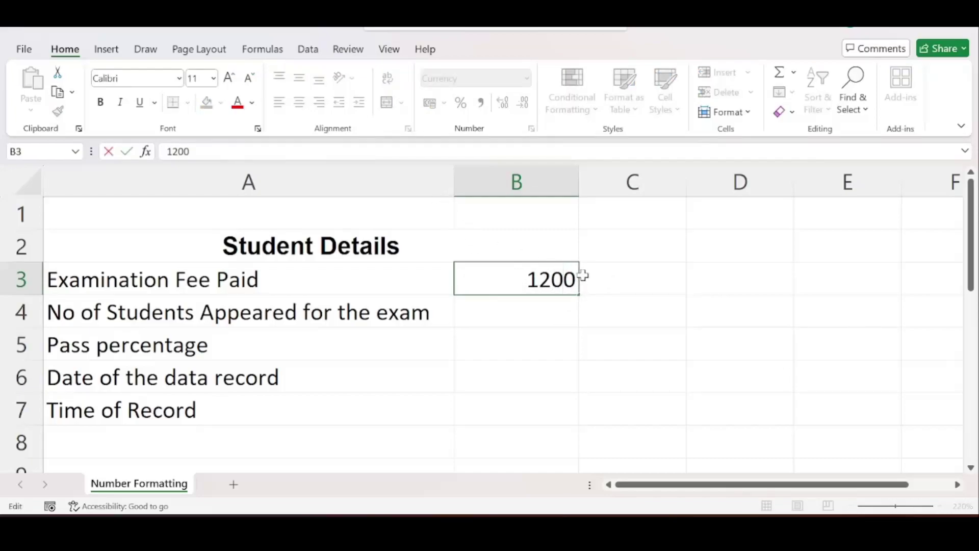
Decrease the decimals on B3 twice so the fee reads ₹ 1,200.
click(599, 277)
click(564, 276)
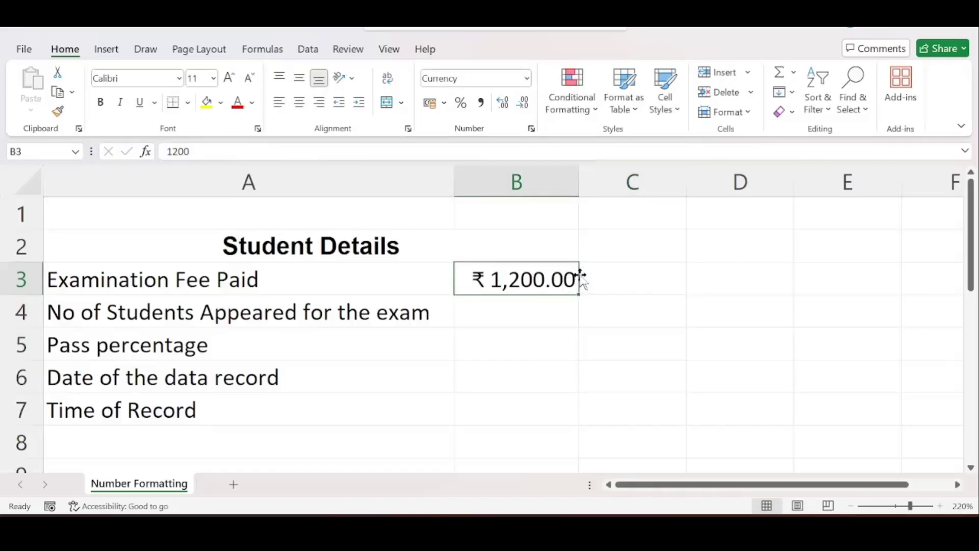
click(518, 104)
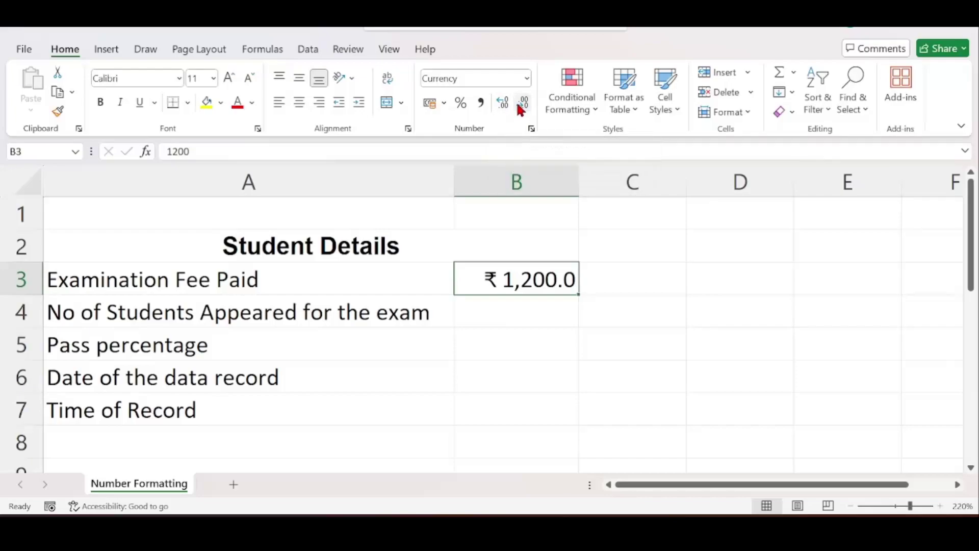
click(520, 107)
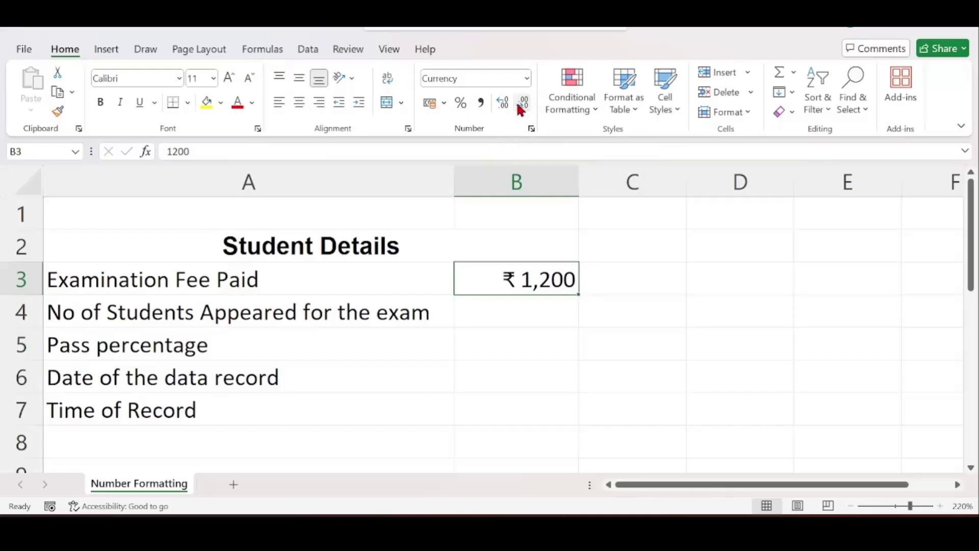